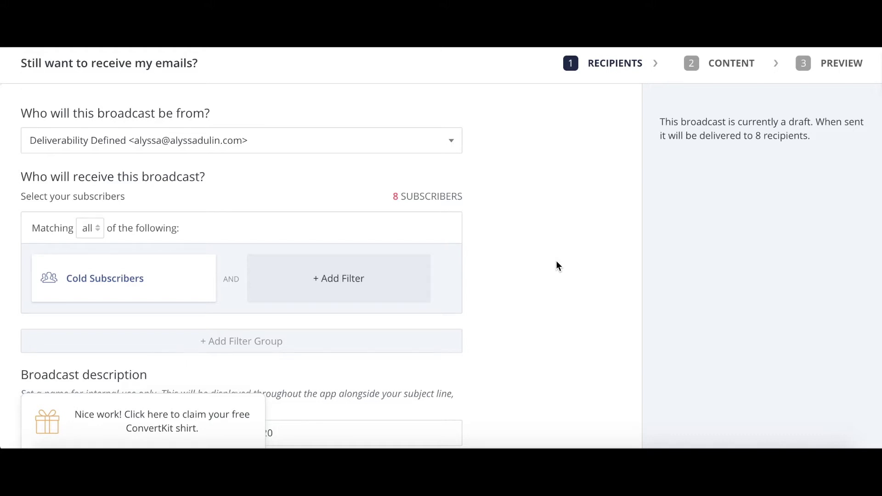
# Replace the broadcast's recipient filter with a new Cold subscribers filter and continue to the content stage.
pyautogui.scroll(-3, 556, 261)
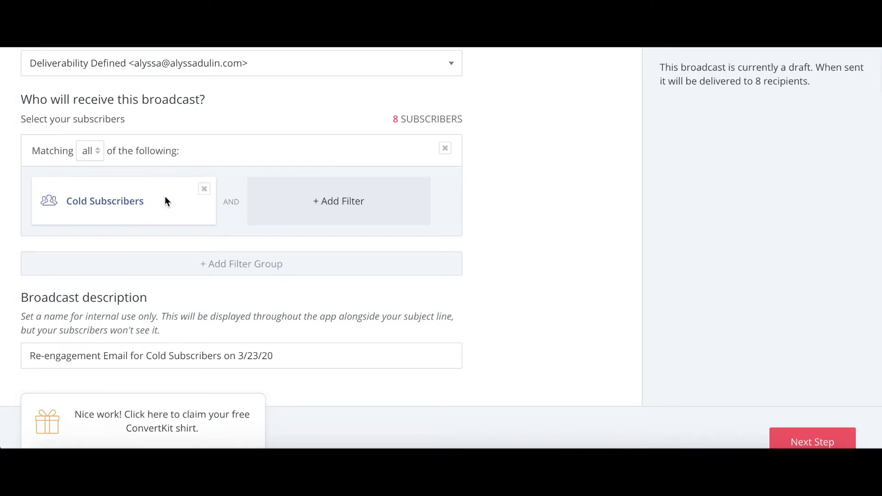
pyautogui.click(204, 189)
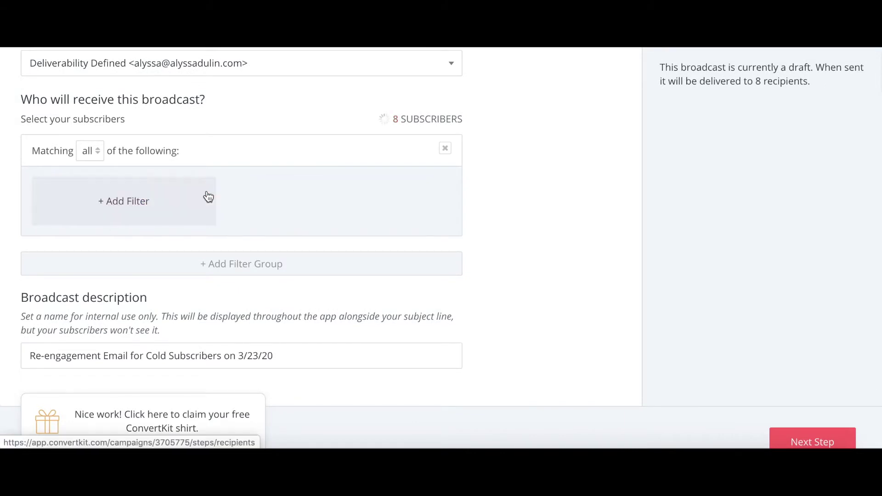
pyautogui.click(153, 216)
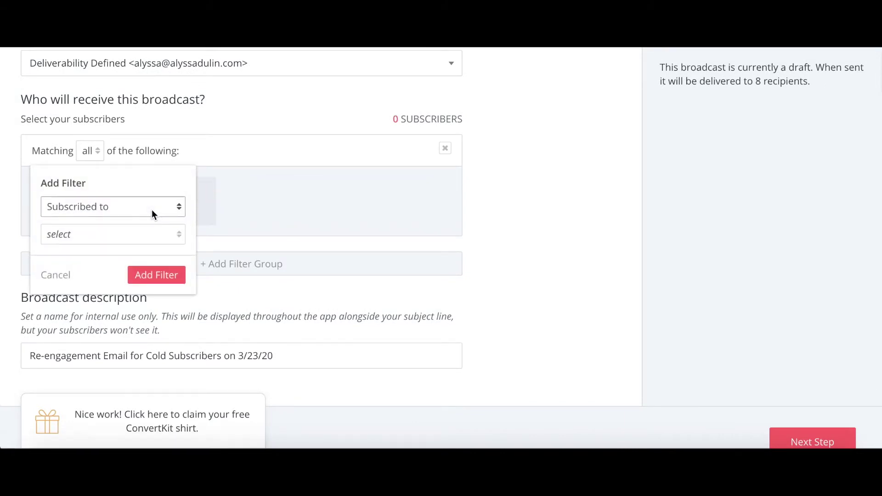
pyautogui.click(151, 209)
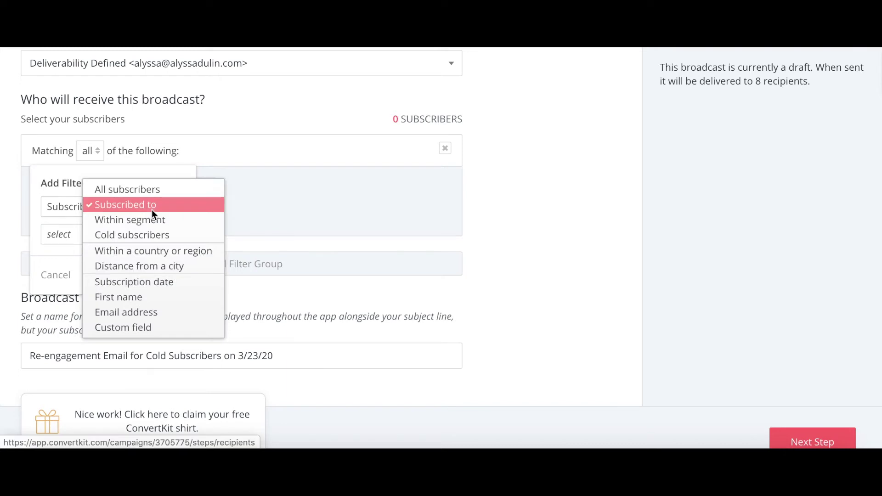
pyautogui.click(148, 236)
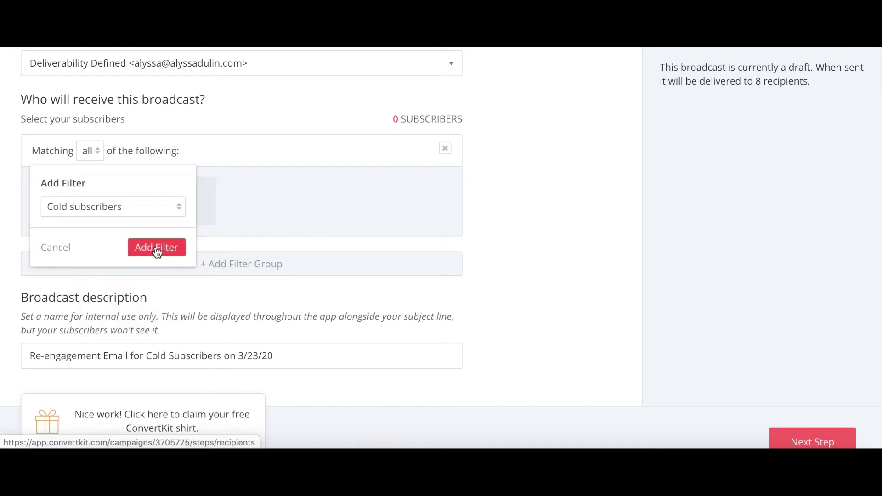
pyautogui.click(157, 249)
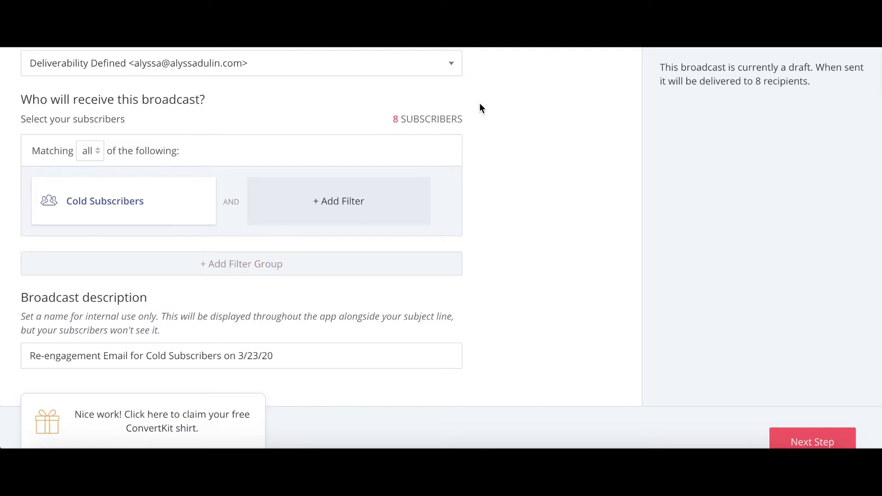
pyautogui.scroll(-1, 292, 297)
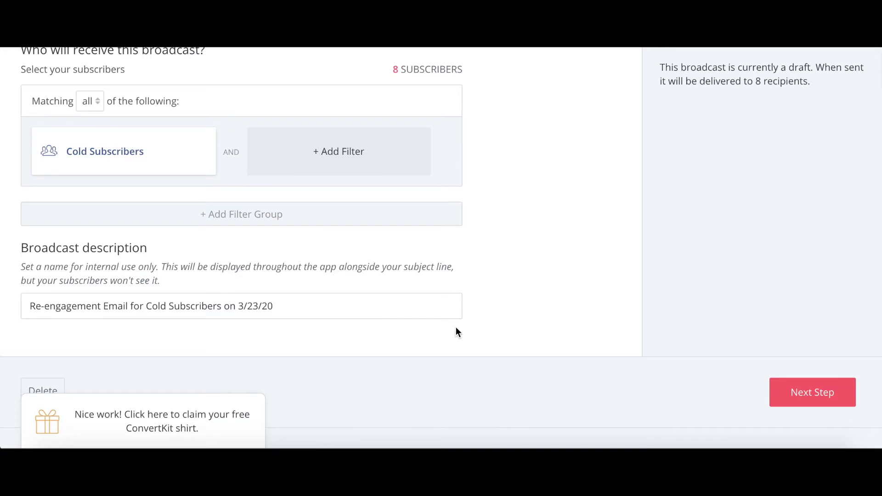
pyautogui.click(814, 393)
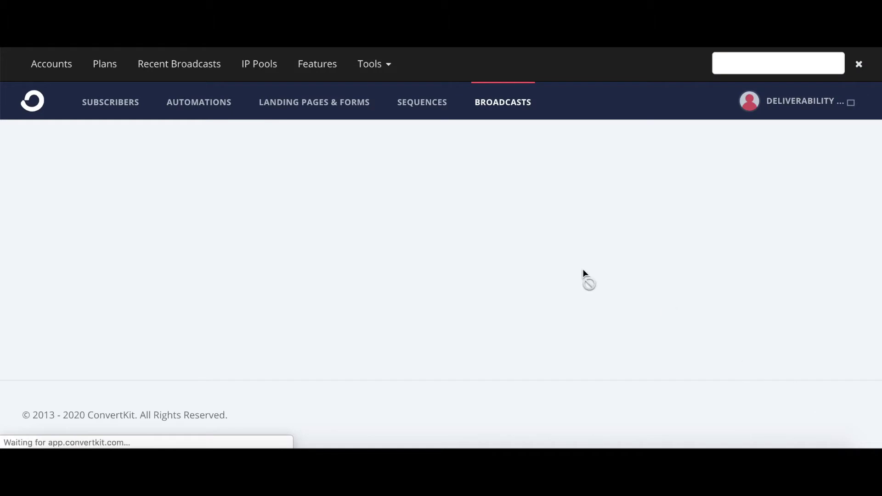
# Review the re-engagement email's subject line, conditional first-name greeting and body text through to the sign-off.
pyautogui.scroll(-2, 379, 323)
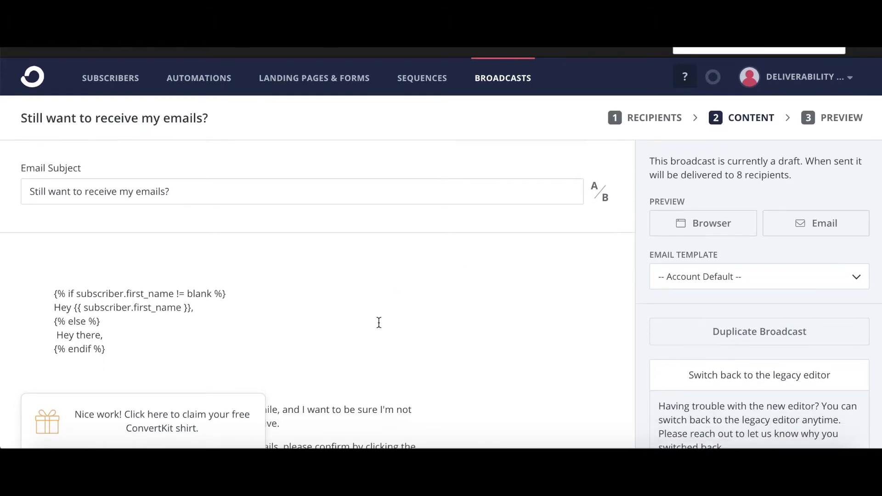
pyautogui.scroll(-2, 379, 323)
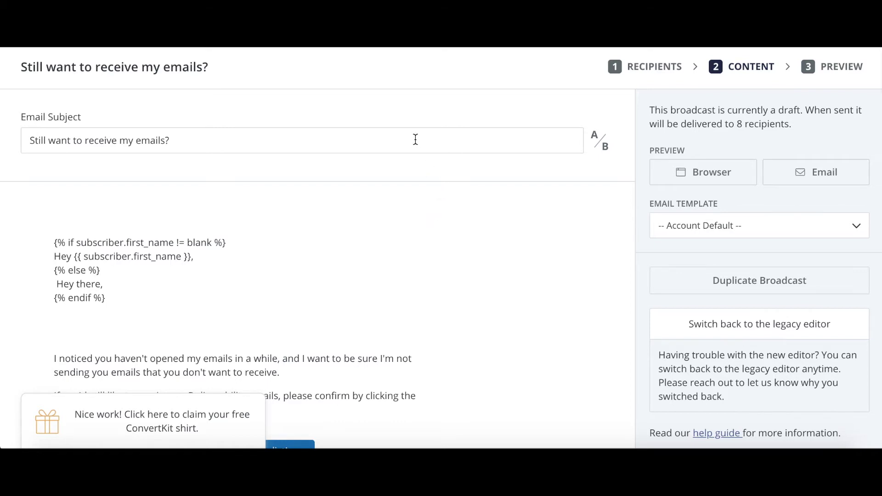
pyautogui.scroll(-3, 262, 203)
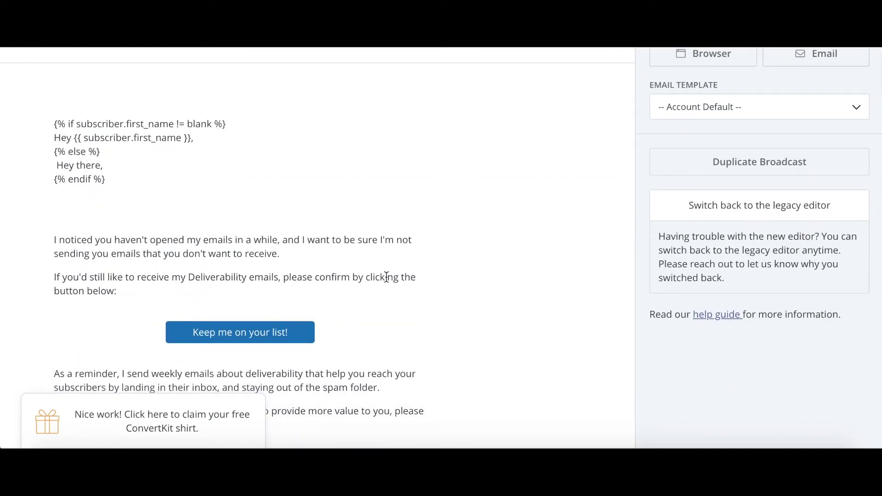
pyautogui.scroll(1, 386, 275)
pyautogui.scroll(1, 389, 273)
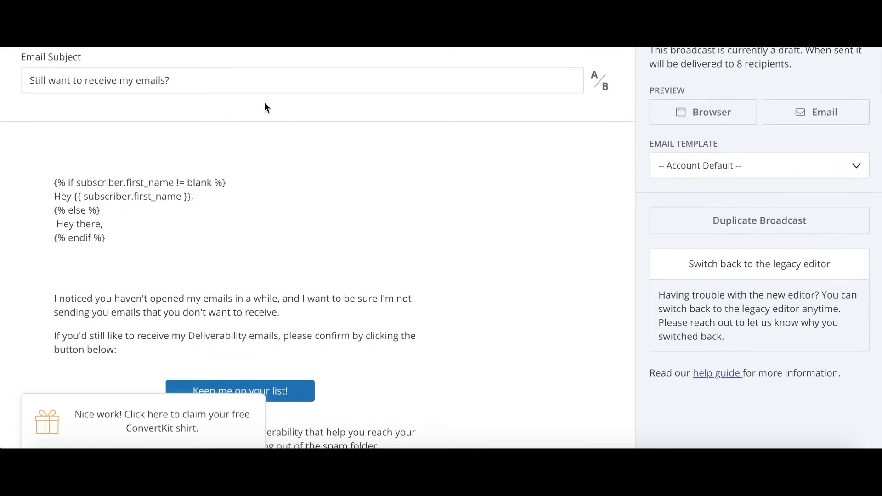
pyautogui.scroll(-1, 298, 228)
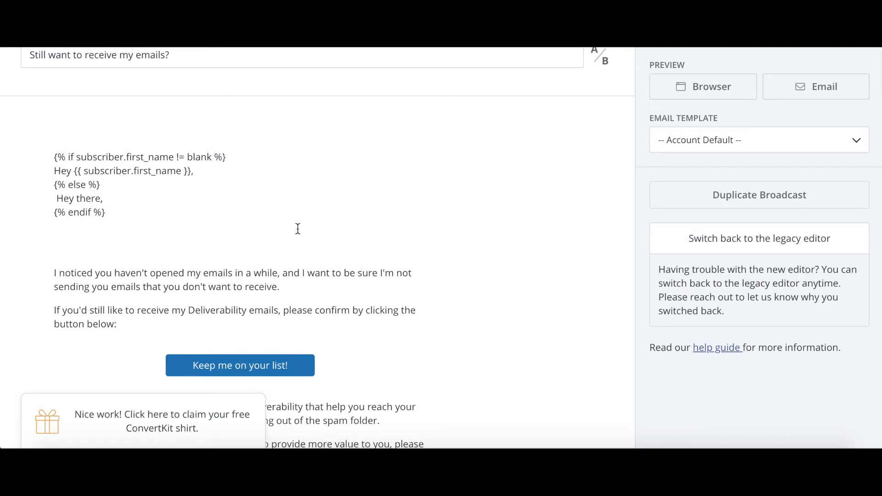
pyautogui.scroll(-1, 298, 229)
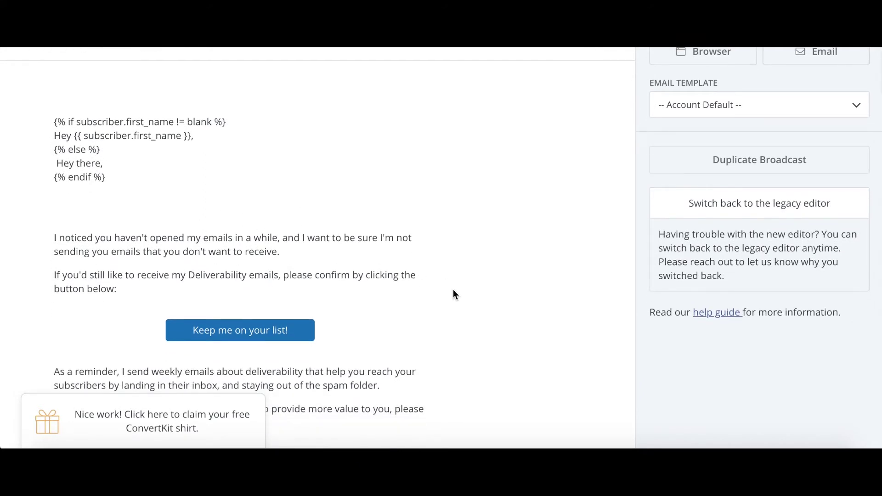
pyautogui.scroll(-4, 454, 291)
pyautogui.scroll(-2, 454, 293)
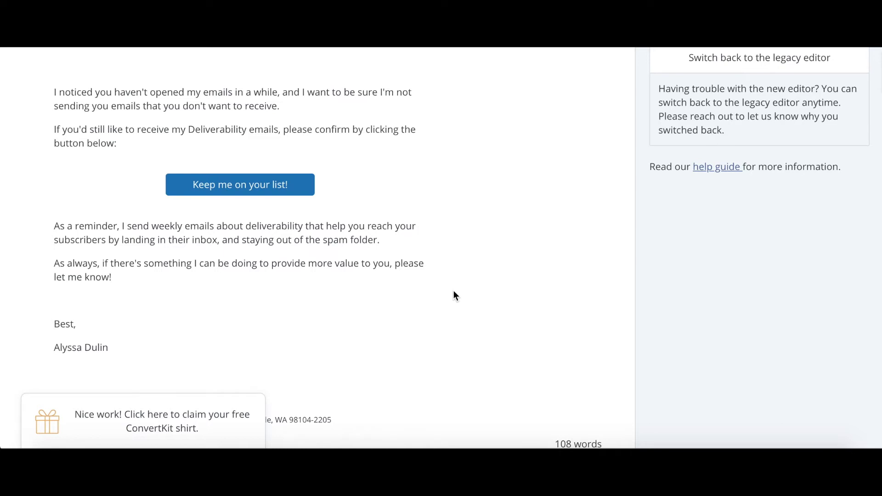
# Check the link and subscriber tag options of the "Keep me on your list!" button.
pyautogui.click(281, 184)
pyautogui.scroll(3, 164, 139)
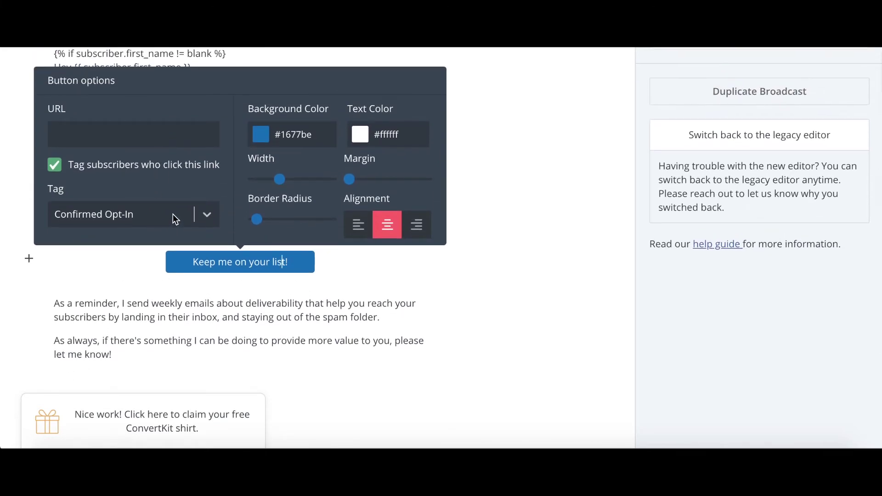
pyautogui.click(471, 314)
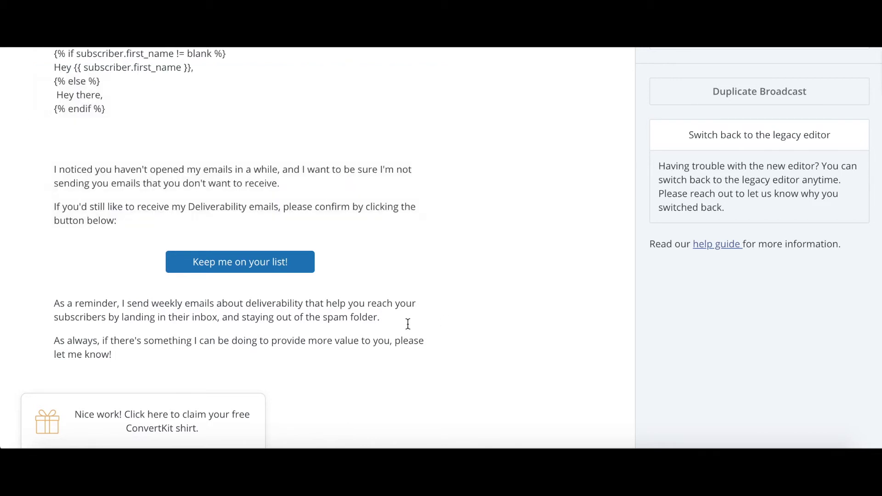
# Reread the complete email draft, comparing the greeting, confirmation request, weekly email reminder, closing and footer links.
pyautogui.scroll(-3, 408, 324)
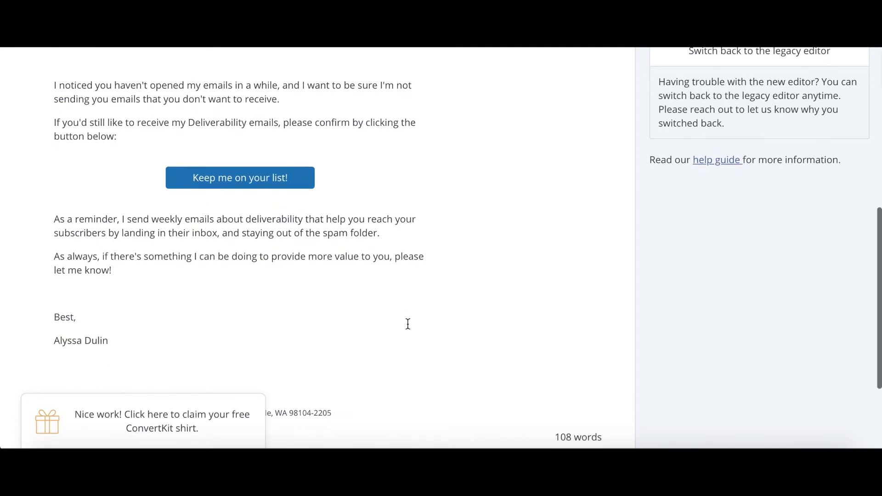
pyautogui.scroll(-3, 692, 267)
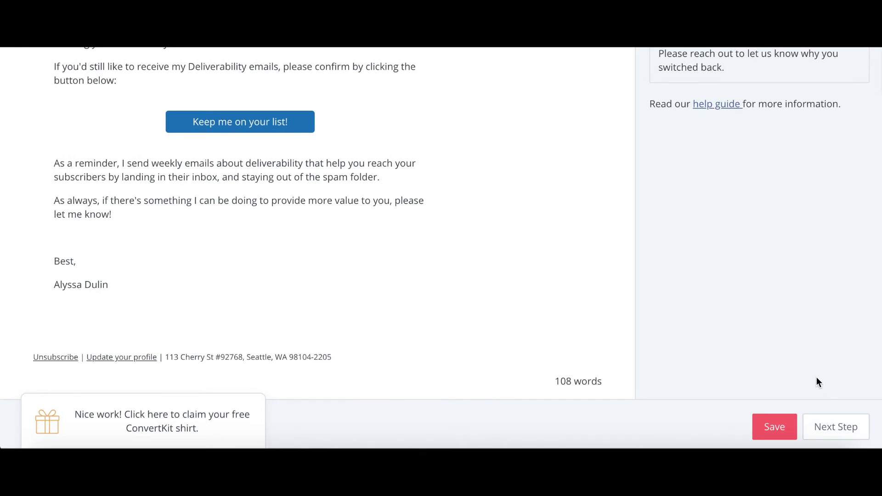
pyautogui.scroll(5, 819, 382)
pyautogui.scroll(5, 818, 378)
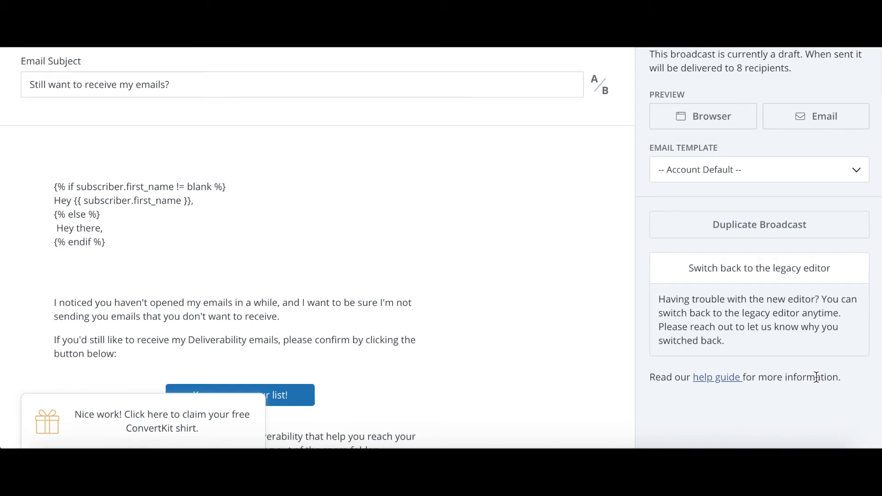
pyautogui.scroll(-5, 817, 377)
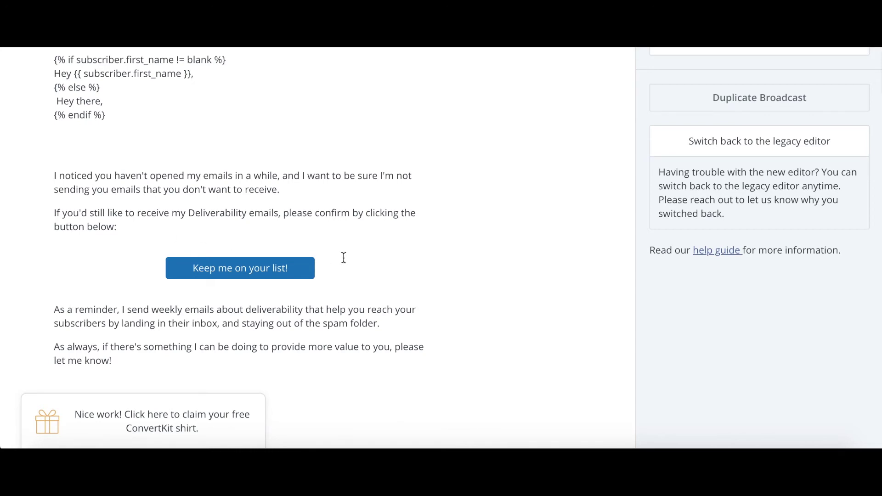
pyautogui.scroll(-2, 339, 314)
pyautogui.scroll(-2, 338, 314)
pyautogui.scroll(3, 338, 314)
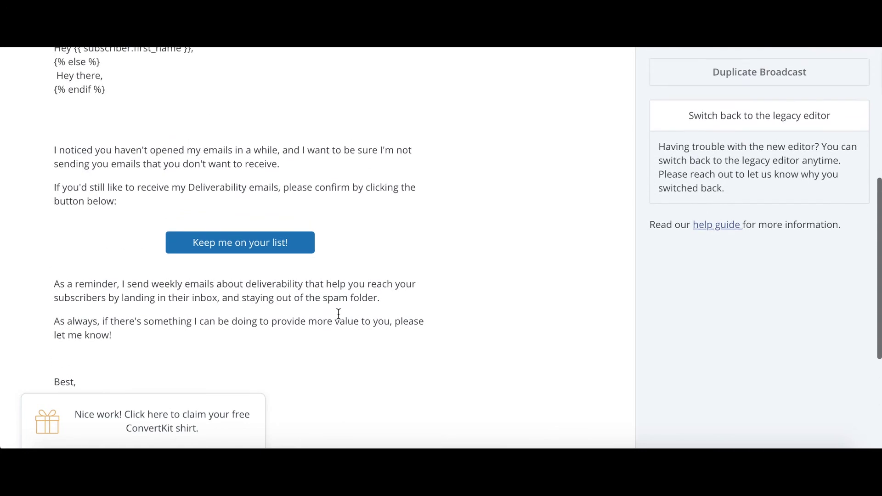
pyautogui.scroll(1, 339, 313)
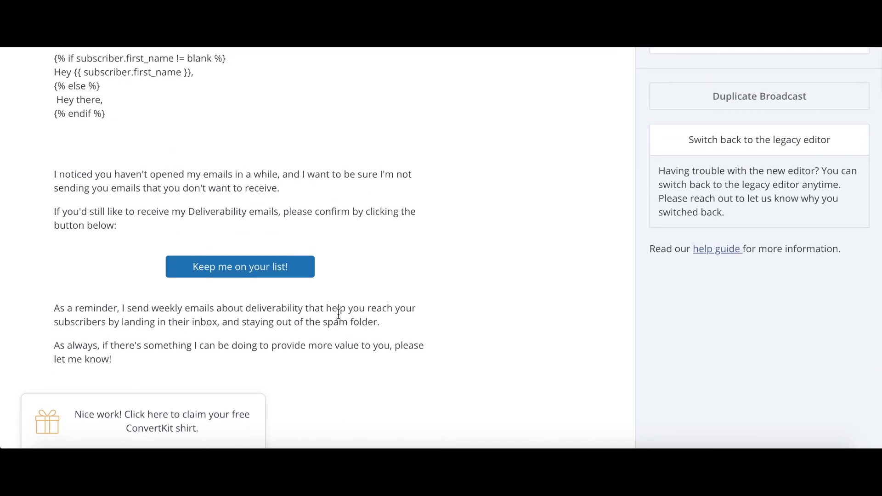
pyautogui.scroll(-3, 647, 354)
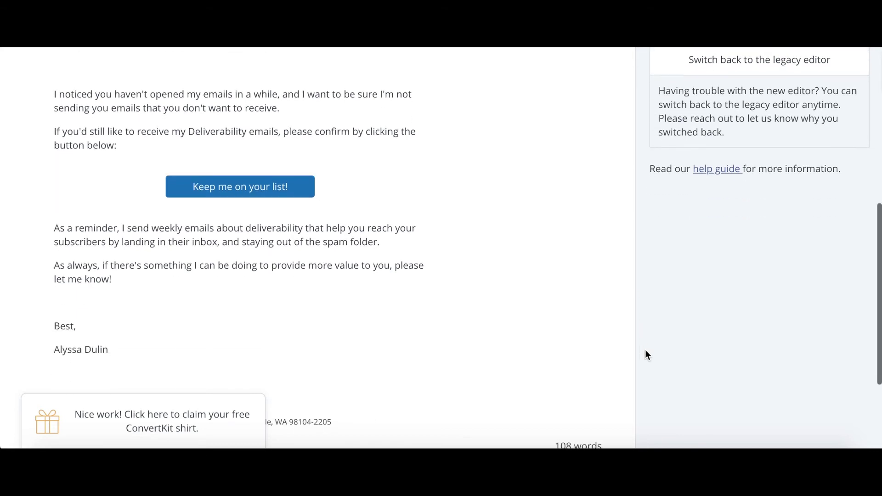
pyautogui.scroll(5, 645, 352)
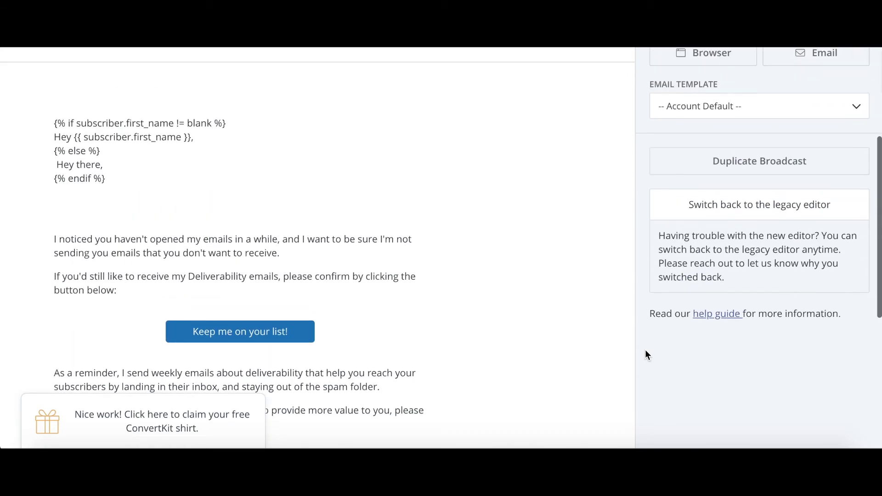
pyautogui.scroll(-2, 645, 354)
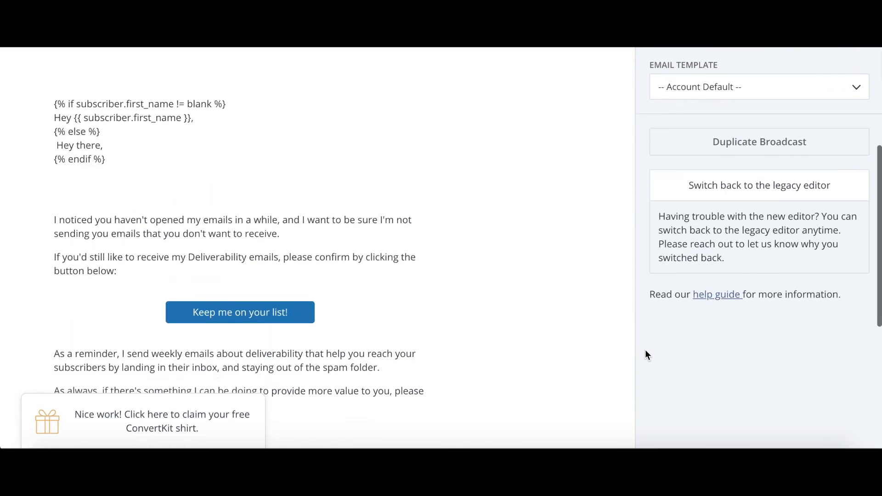
pyautogui.scroll(-2, 646, 352)
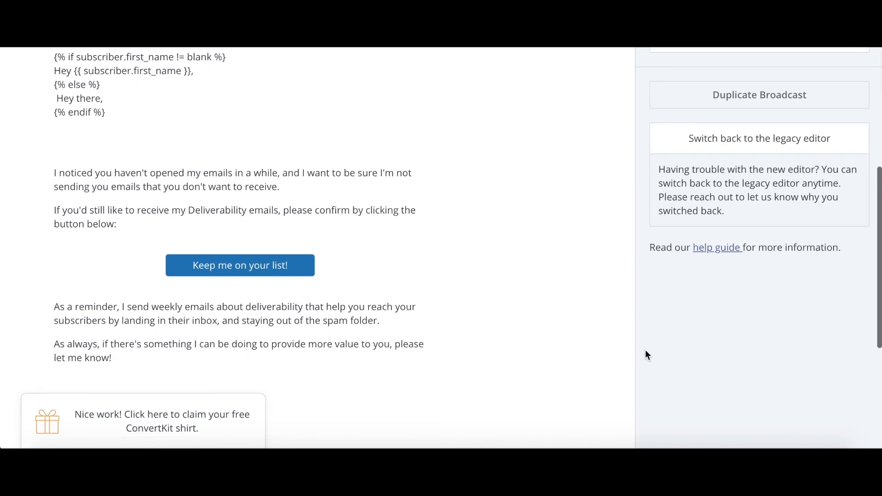
pyautogui.scroll(-2, 645, 351)
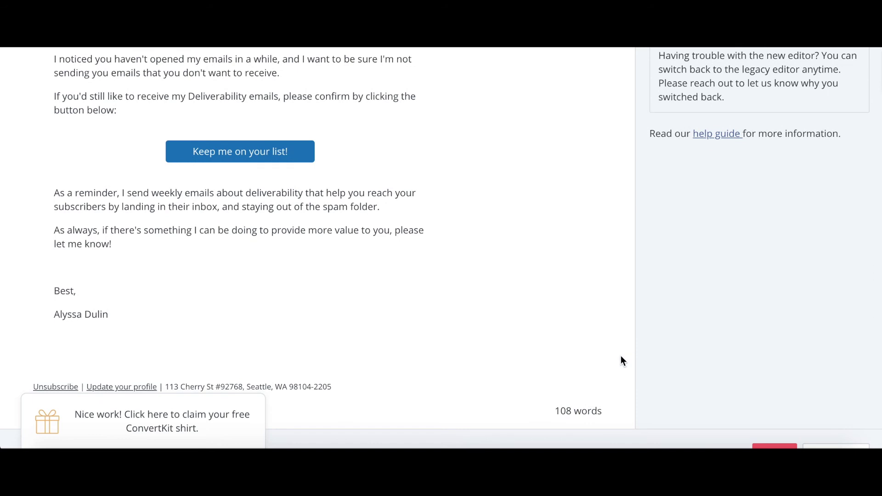
# Continue to the broadcast's preview stage and examine the rendered email down to its footer.
pyautogui.scroll(-2, 621, 356)
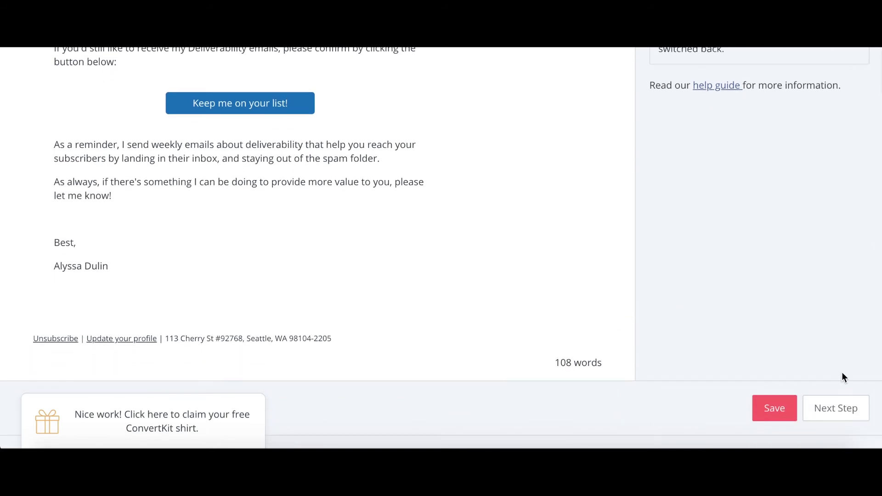
pyautogui.click(842, 409)
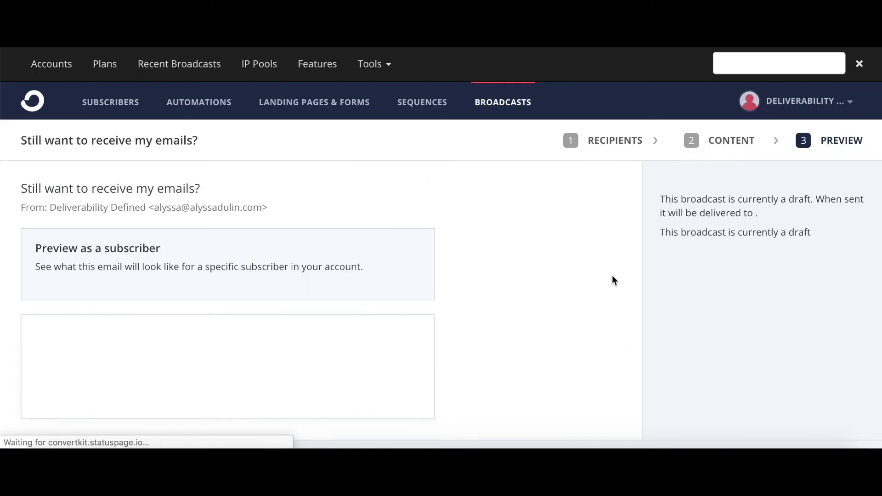
pyautogui.scroll(-5, 613, 278)
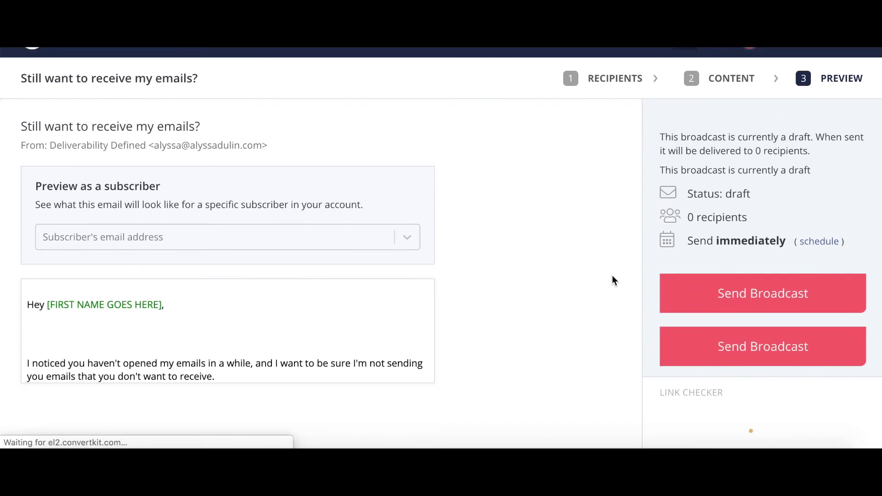
pyautogui.scroll(-2, 613, 277)
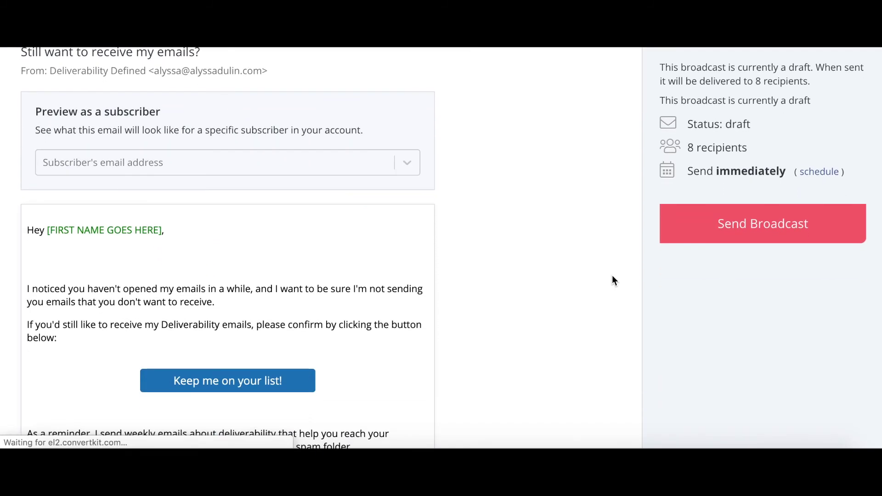
pyautogui.scroll(-4, 488, 222)
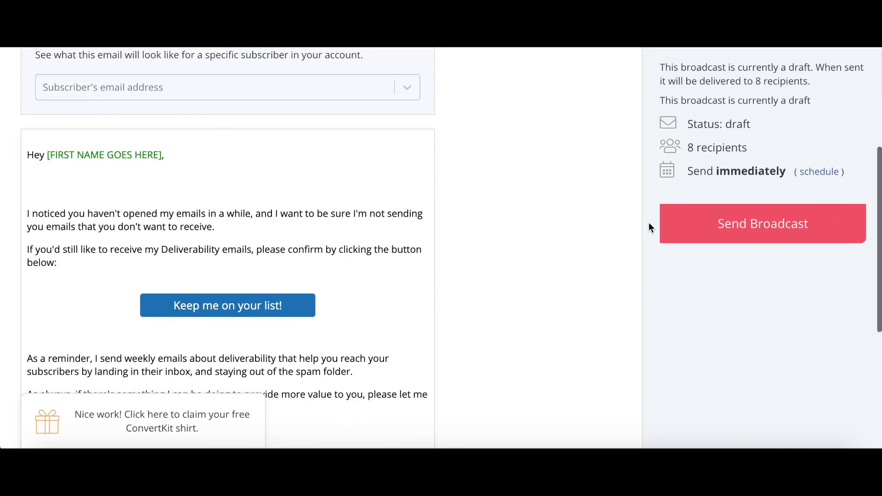
pyautogui.scroll(-8, 432, 184)
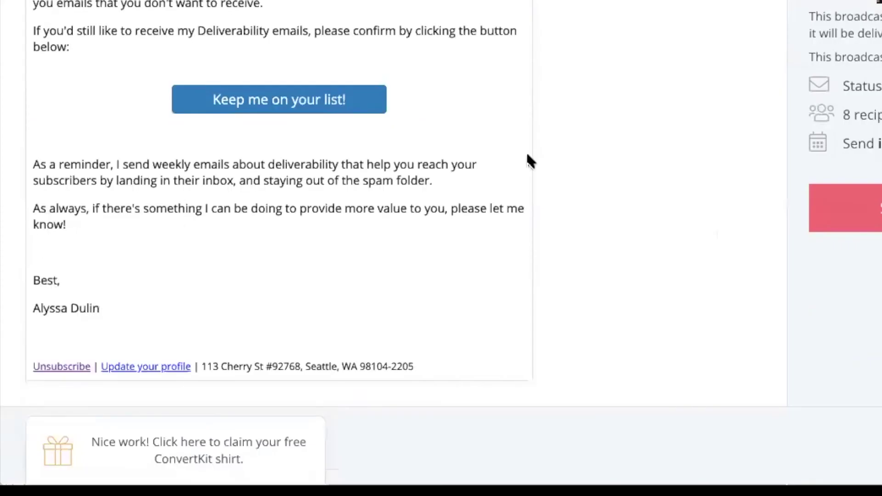
pyautogui.scroll(1, 528, 156)
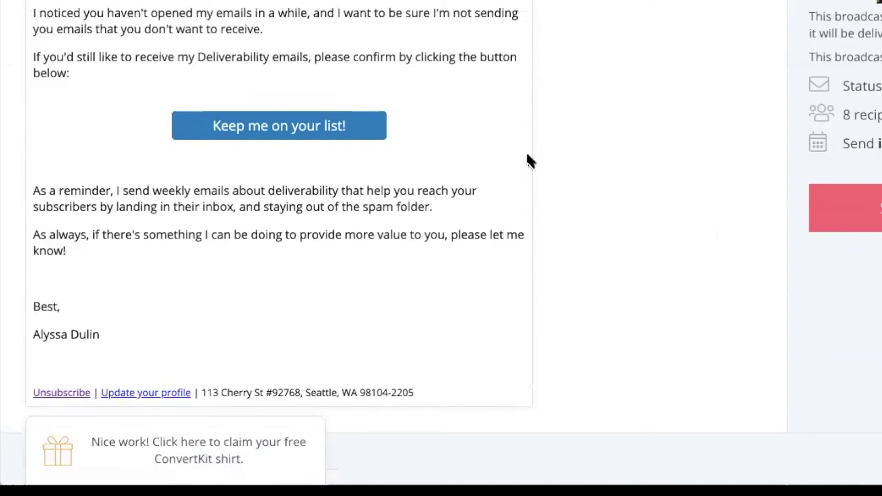